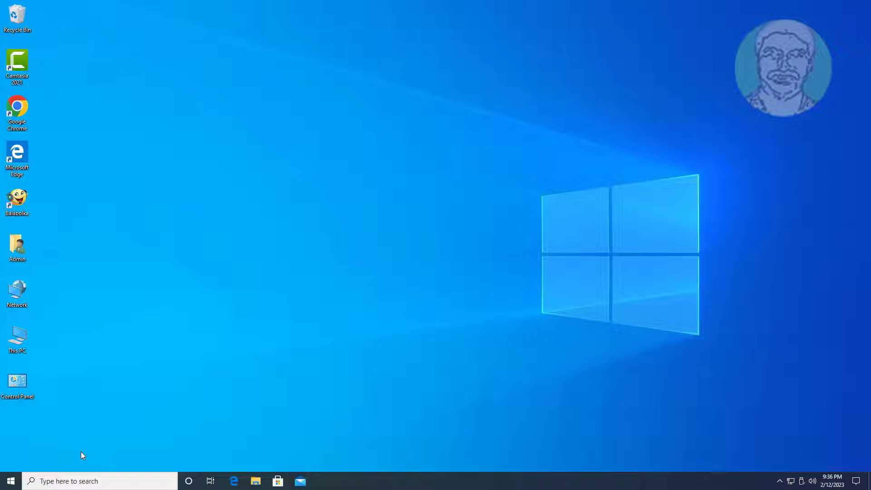
# Step: Inspect Disk 0's 579 MB system partition in Disk Management, then close it
pyautogui.rightClick(15, 479)
pyautogui.click(59, 315)
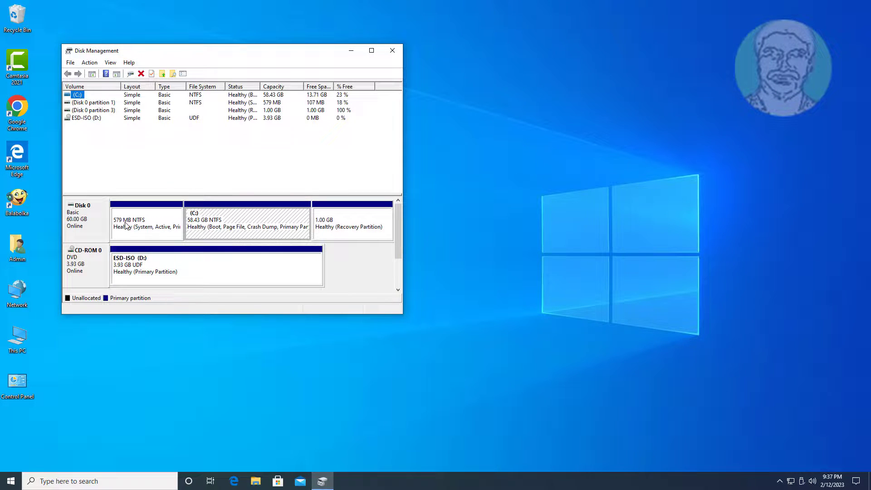
pyautogui.click(126, 225)
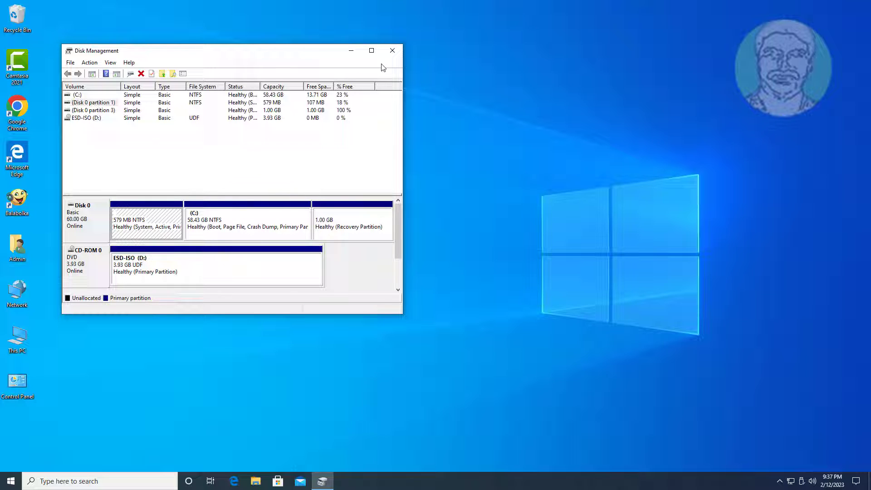
pyautogui.click(393, 52)
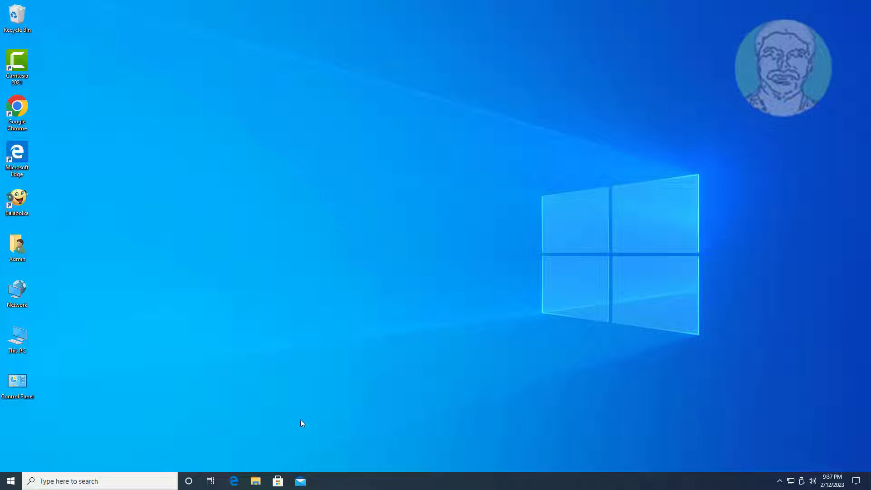
# Step: Search for cmd and launch Command Prompt as administrator, accepting the UAC prompt
pyautogui.click(78, 482)
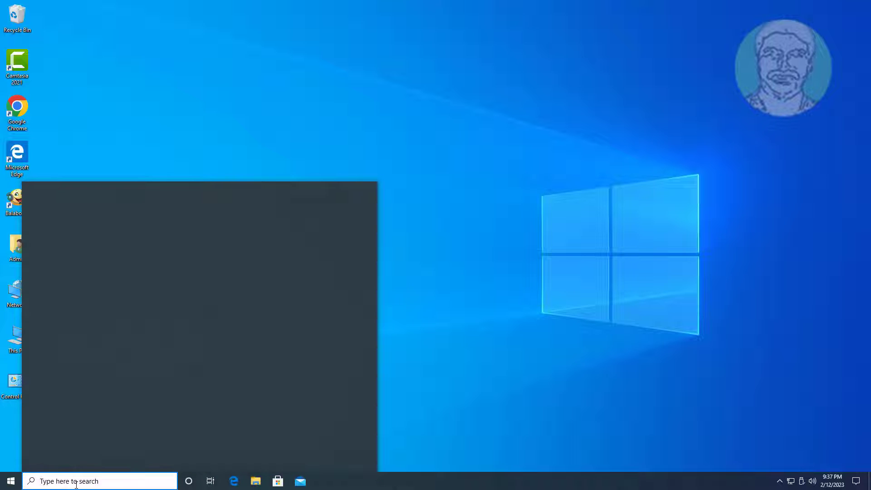
pyautogui.write('cmd')
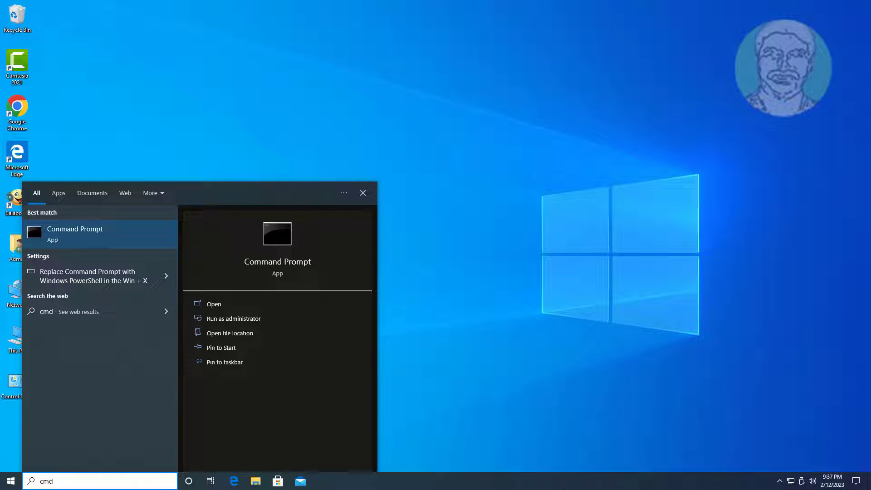
pyautogui.rightClick(102, 229)
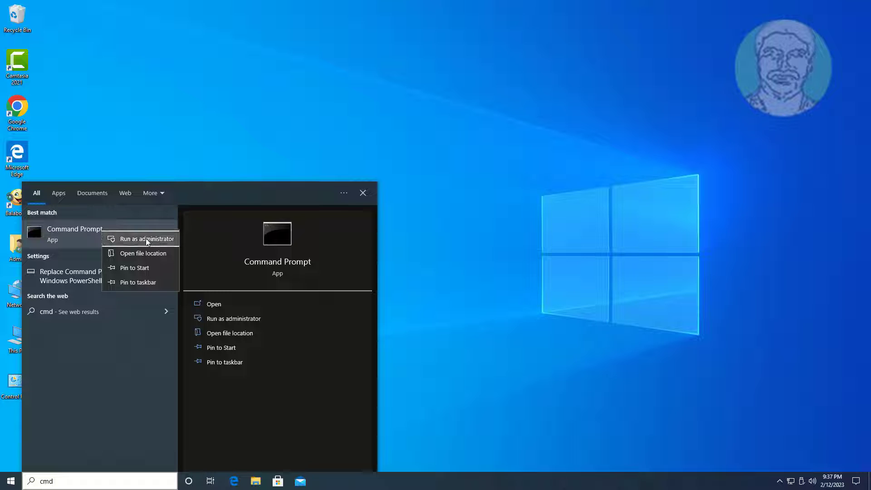
pyautogui.click(146, 238)
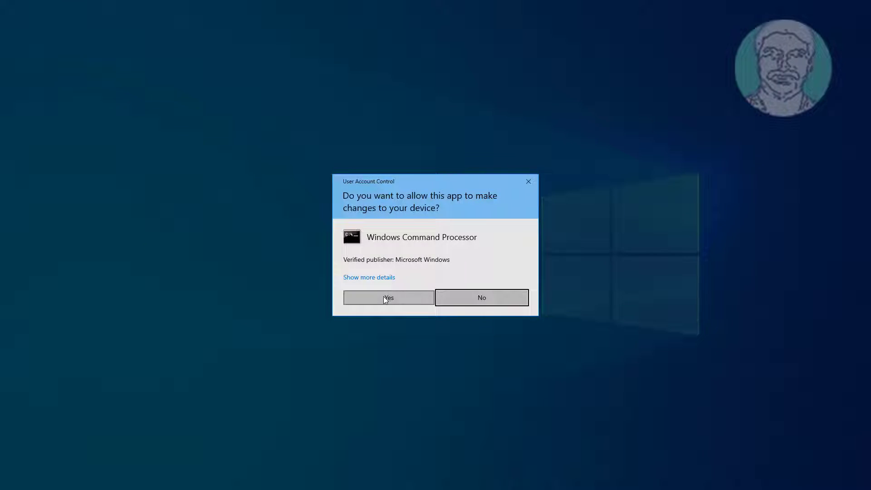
pyautogui.click(383, 297)
pyautogui.click(435, 203)
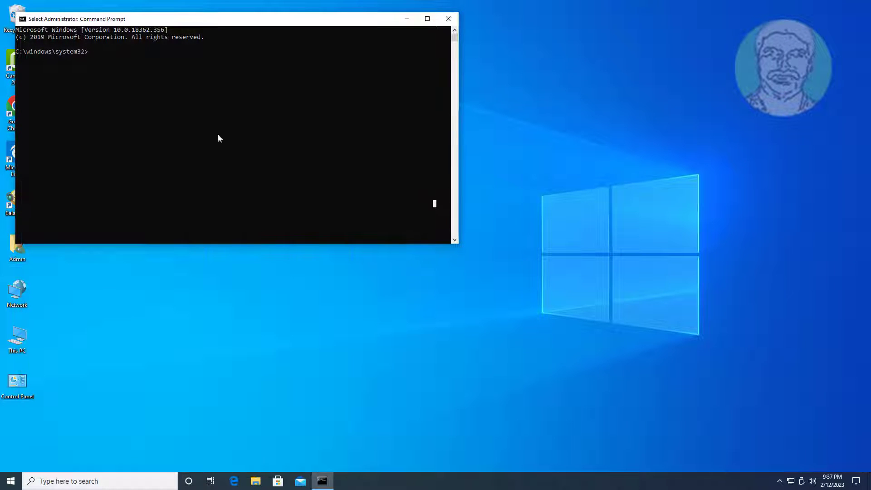
# Step: Run reagentc /info and highlight the \harddisk0\partition1 Windows RE location
pyautogui.moveTo(220, 20); pyautogui.dragTo(343, 85)
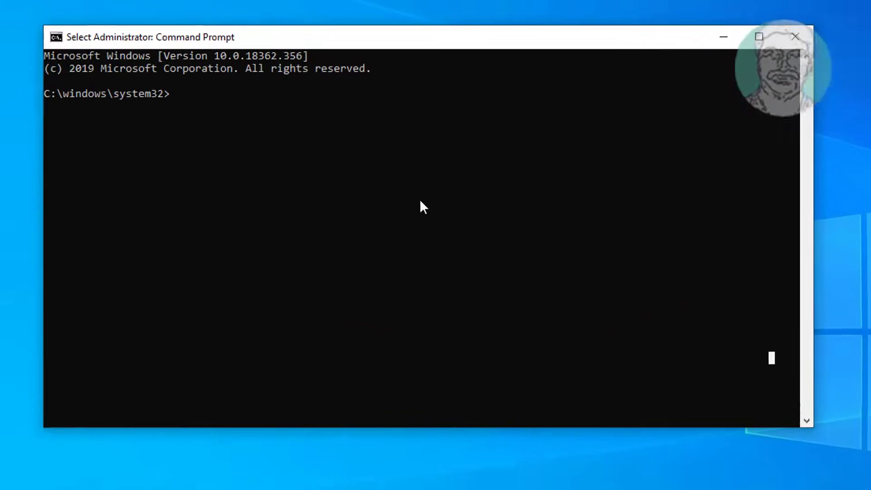
pyautogui.write('reag')
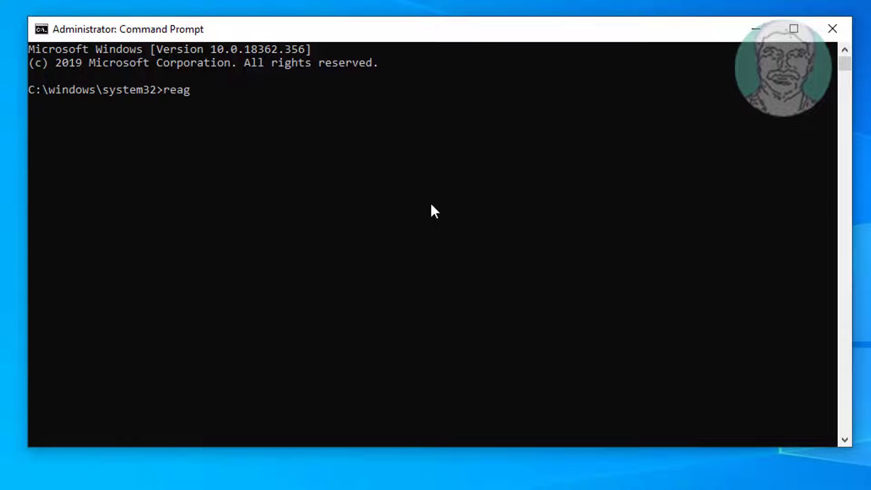
pyautogui.write('entc /in')
pyautogui.write('fo')
pyautogui.press('Return')
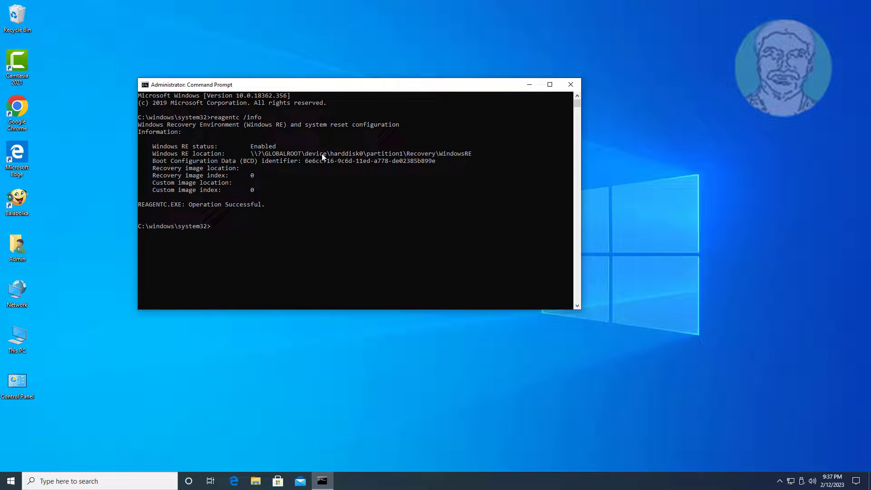
pyautogui.click(328, 154)
pyautogui.moveTo(330, 155); pyautogui.dragTo(404, 156)
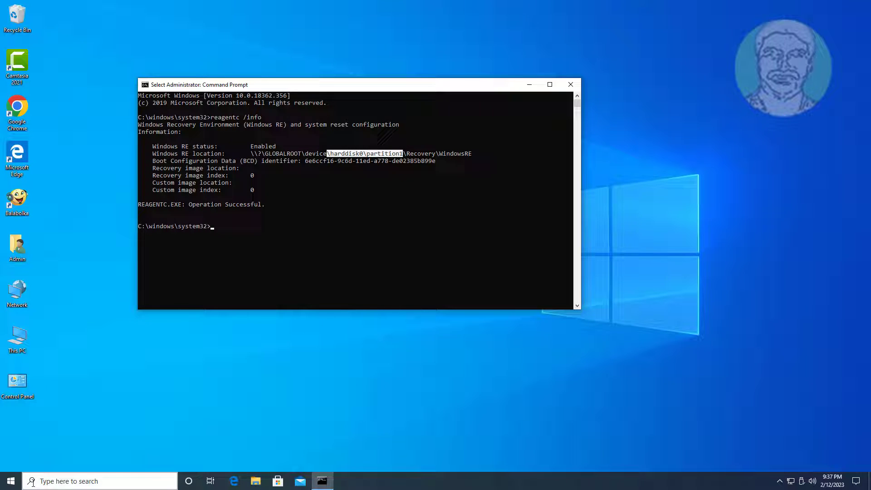
# Step: Reopen Disk Management from the Start quick-link menu and select the 579 MB system partition
pyautogui.rightClick(11, 481)
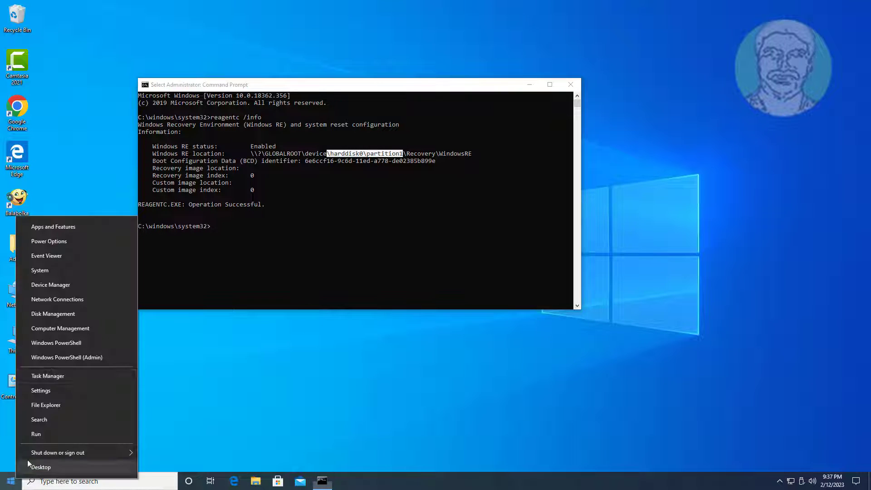
pyautogui.click(53, 312)
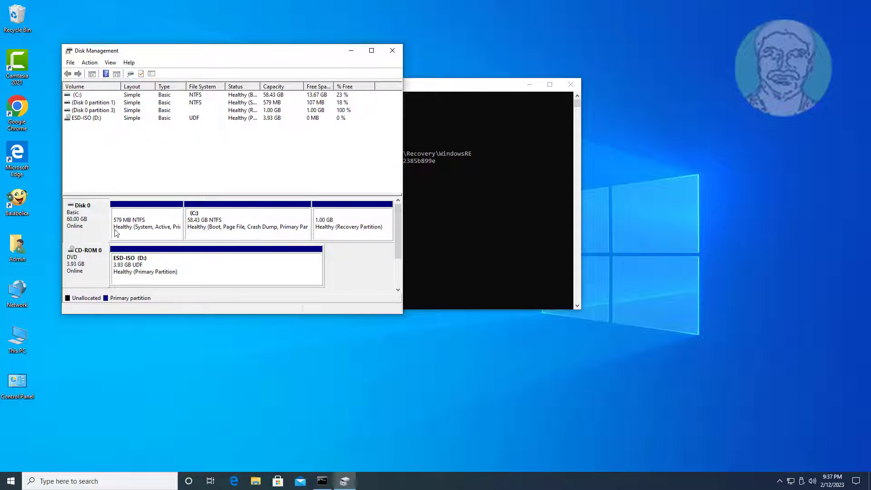
pyautogui.click(144, 222)
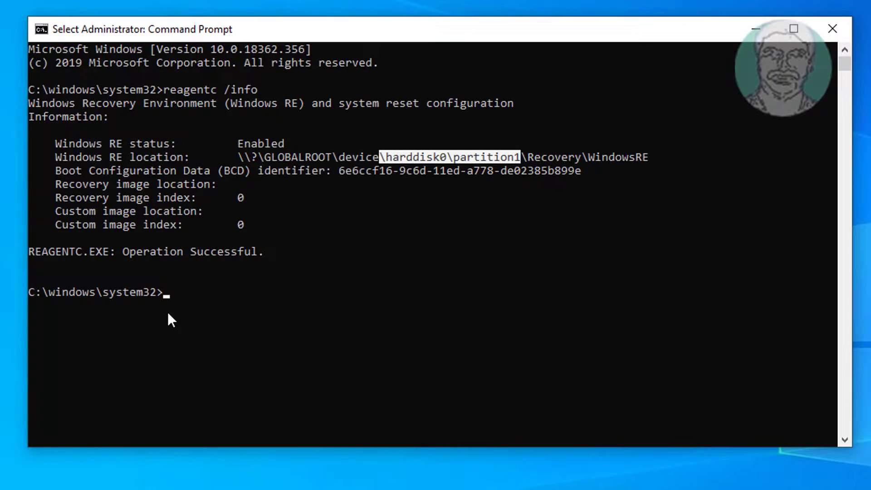
pyautogui.write('reag')
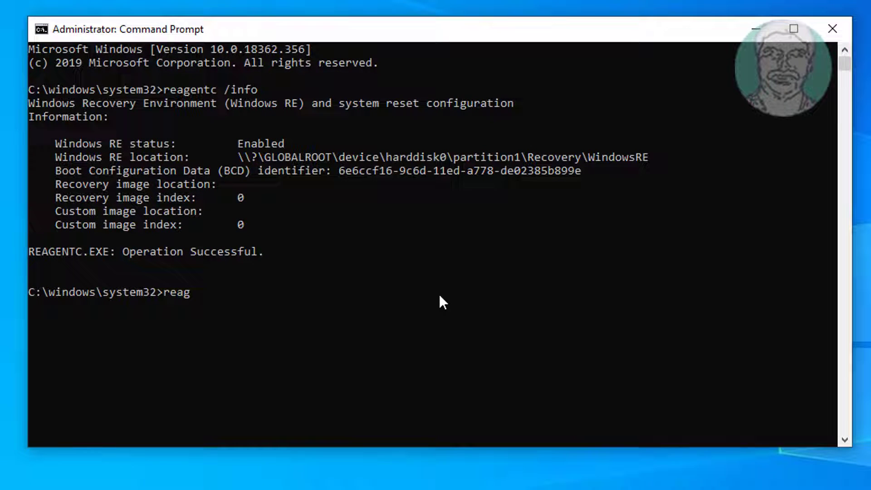
pyautogui.write('en')
# Step: Run reagentc /disable to turn off Windows RE, then exit the console
pyautogui.press('BackSpace')
pyautogui.write('nt')
pyautogui.write('c ')
pyautogui.write('/d')
pyautogui.write('isable')
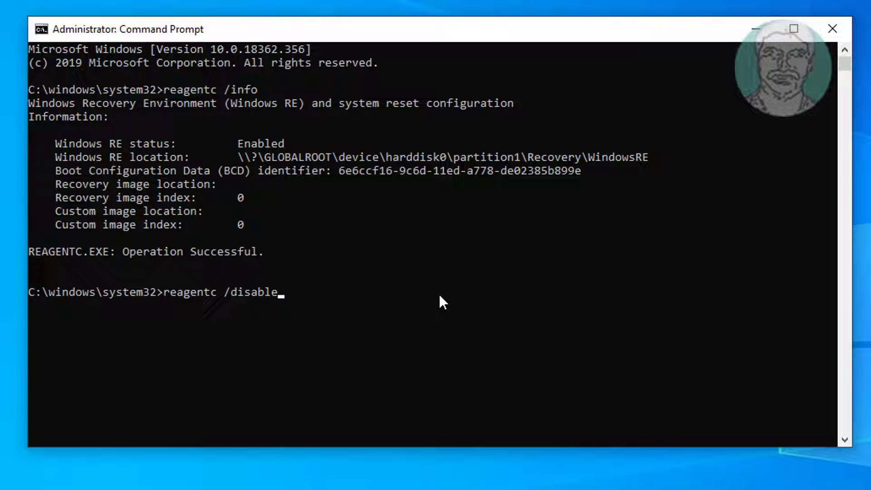
pyautogui.press('Return')
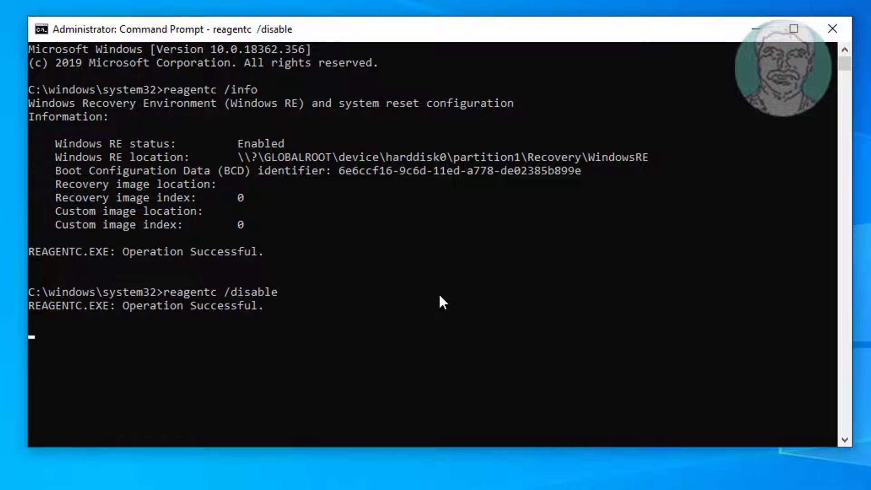
pyautogui.write('exit')
pyautogui.press('Return')
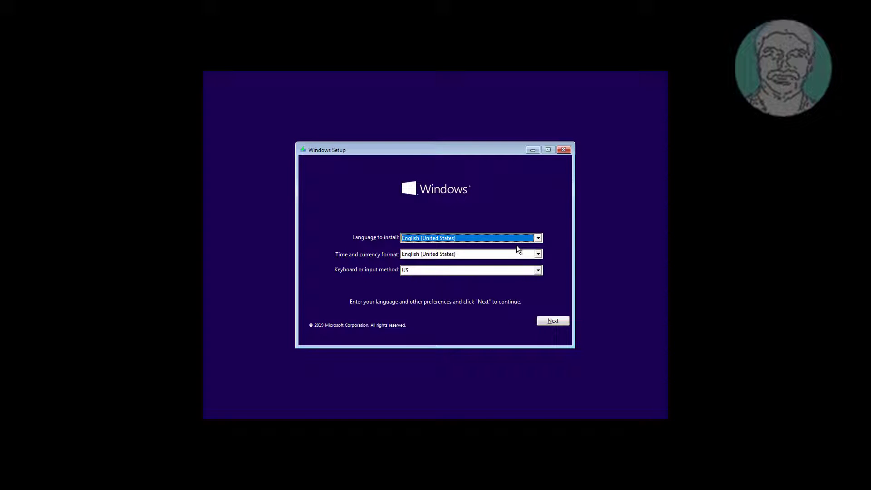
# Step: Advance past the language page and bring up a command prompt with Shift+F10
pyautogui.click(547, 322)
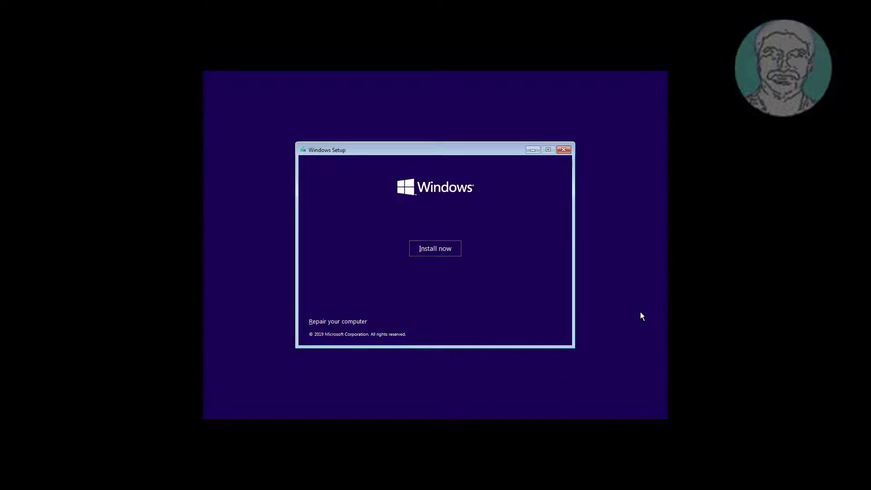
pyautogui.hotkey('shift', 'F10')
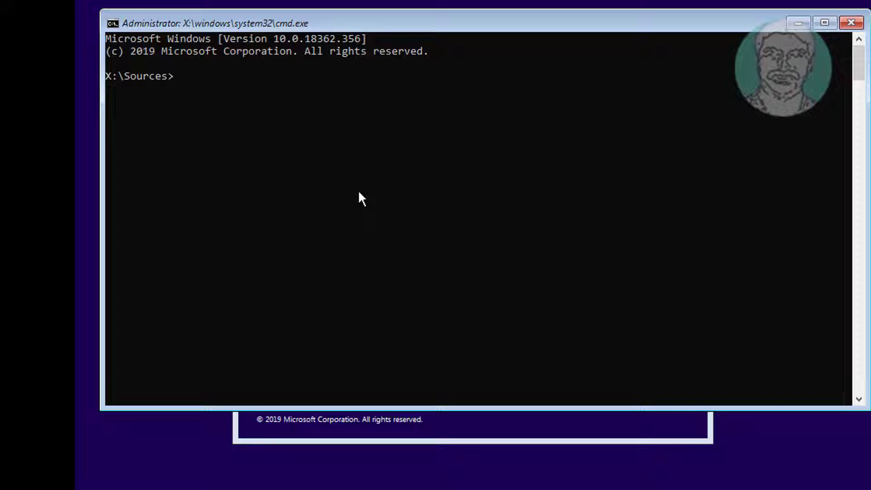
pyautogui.write('diskpart')
# Step: Start diskpart, list the disks, select disk 0 and list its partitions
pyautogui.press('Return')
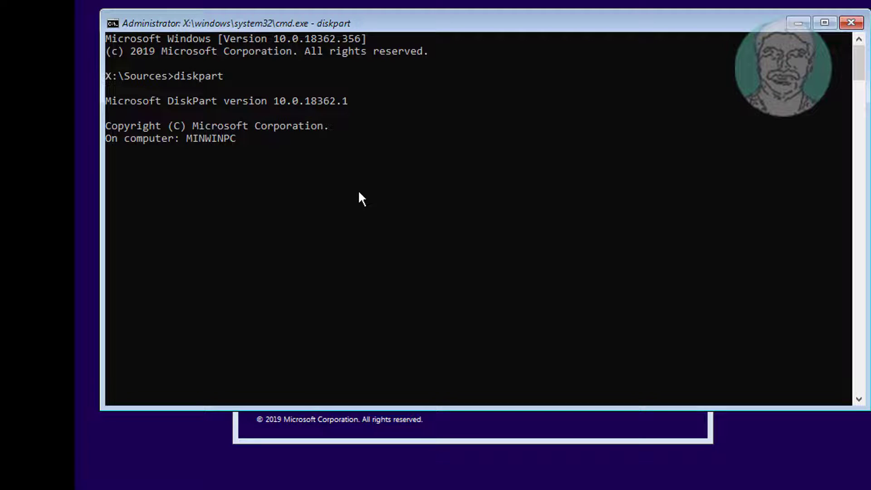
pyautogui.write('list')
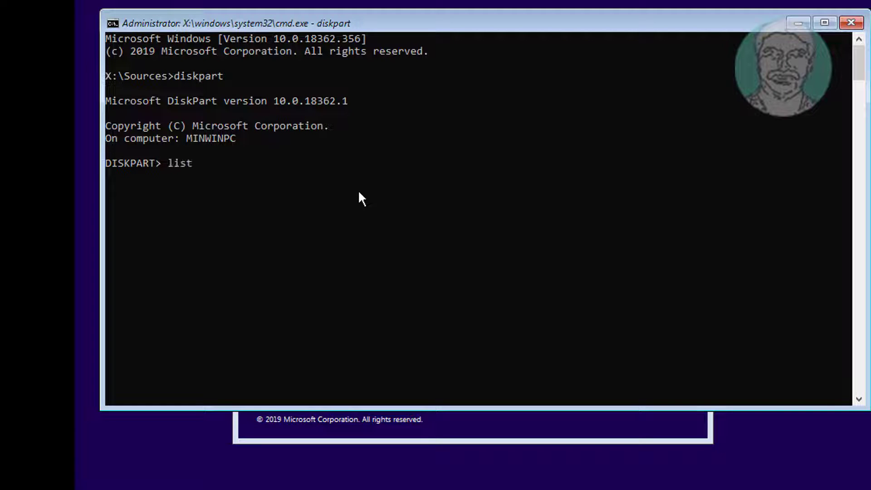
pyautogui.write(' disk')
pyautogui.press('Return')
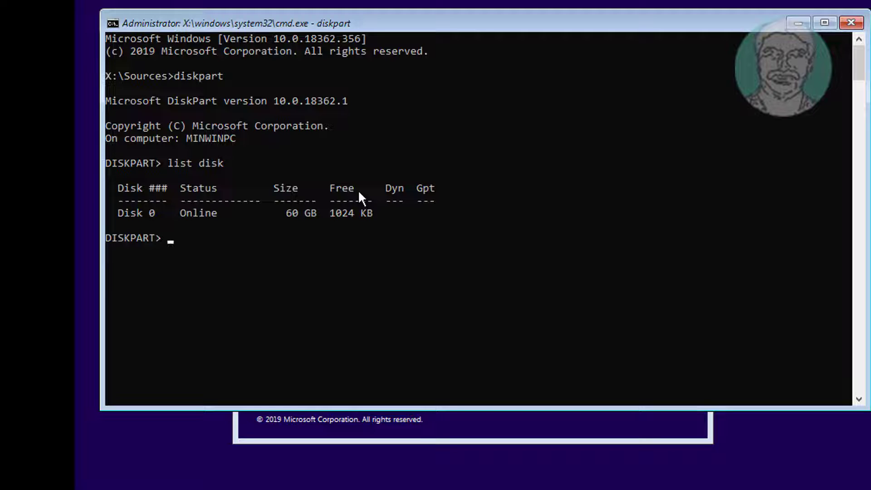
pyautogui.write('sel disk ')
pyautogui.write('0')
pyautogui.press('Return')
pyautogui.write('list p')
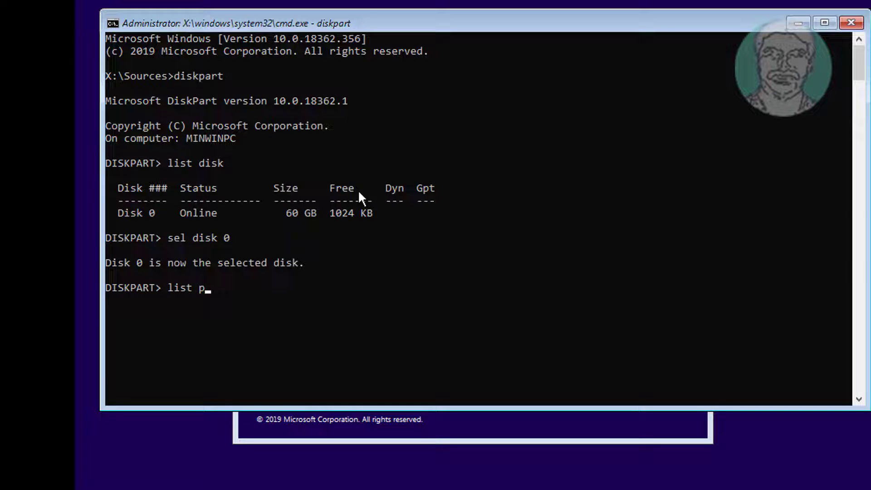
pyautogui.write('art')
pyautogui.press('Return')
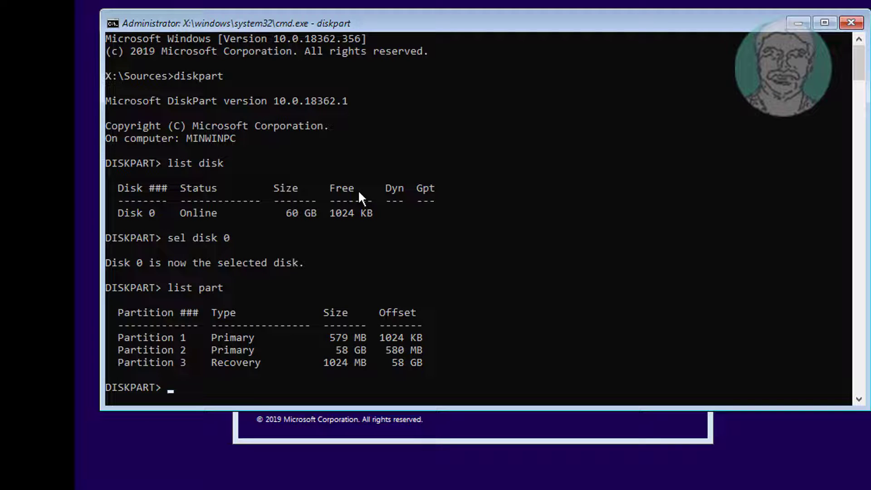
pyautogui.write('sel part ')
pyautogui.write('1')
# Step: Delete partition 1 with override, confirm it is gone, then show partition 2's details
pyautogui.press('Return')
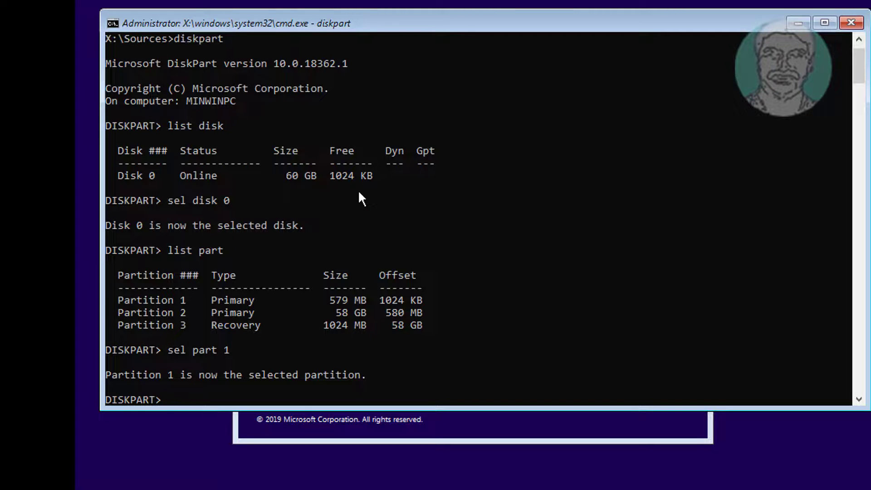
pyautogui.write('del part 1')
pyautogui.press('Return')
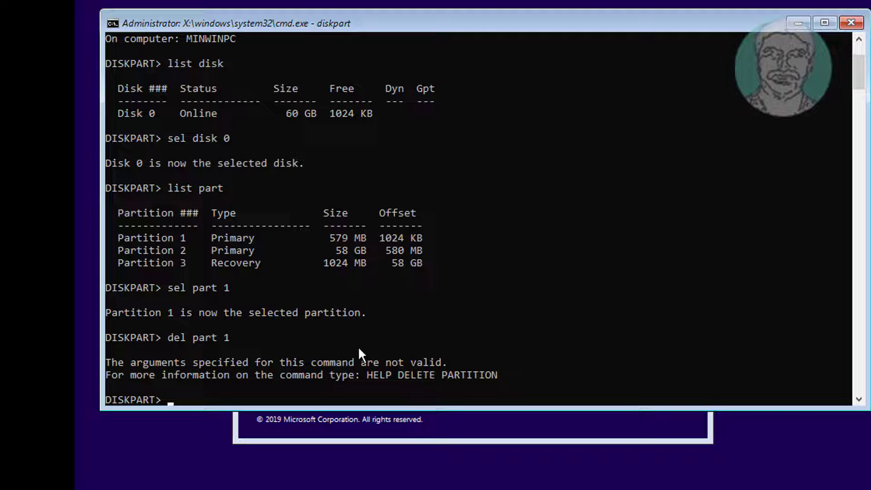
pyautogui.write('del part')
pyautogui.write(' override')
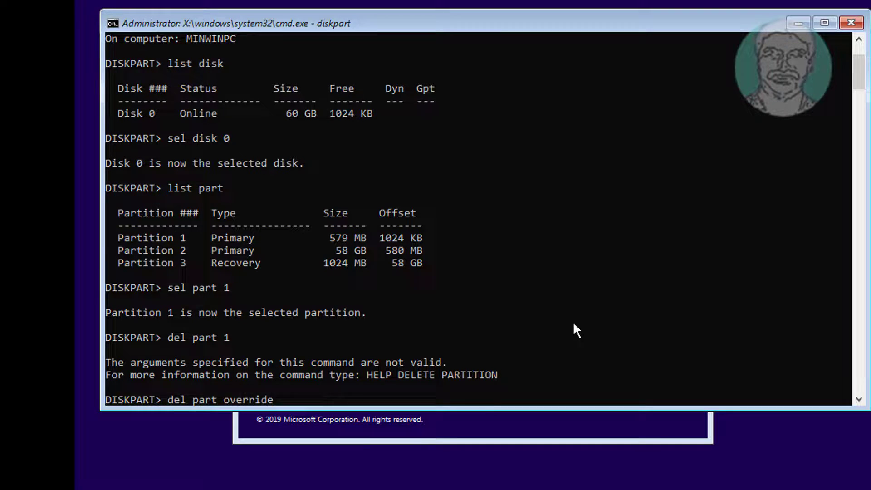
pyautogui.press('Return')
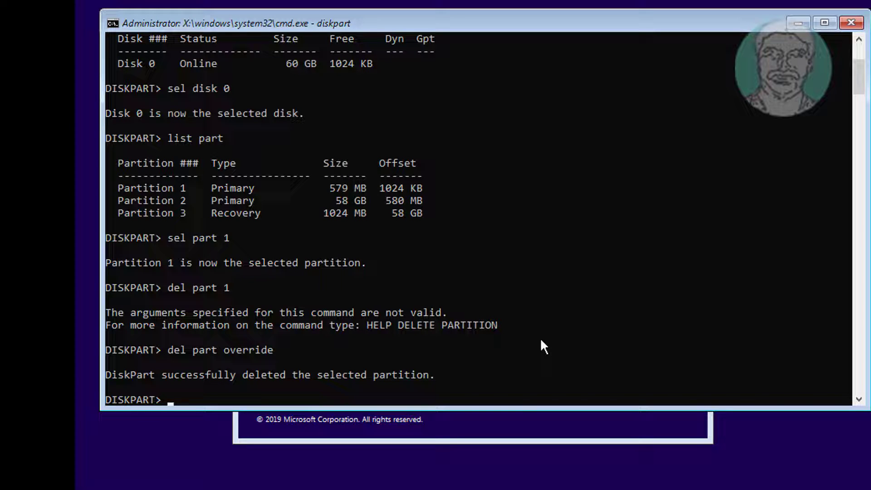
pyautogui.write('li')
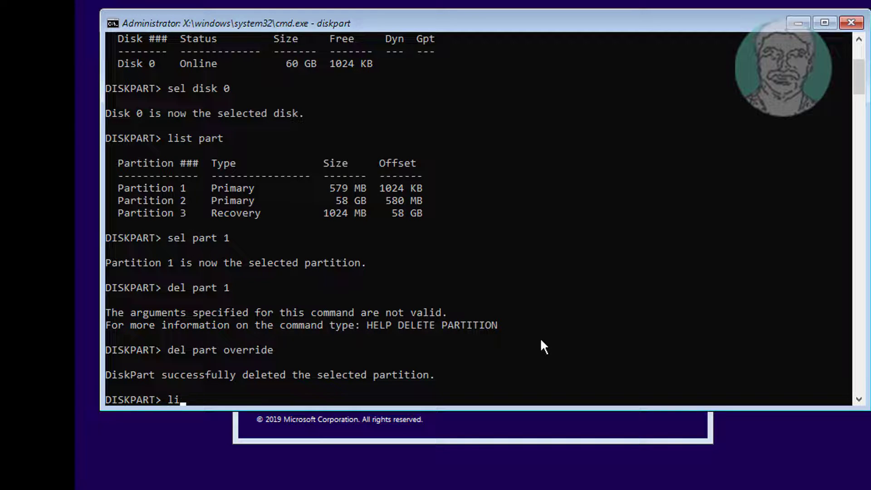
pyautogui.write('st part')
pyautogui.press('Return')
pyautogui.write('d')
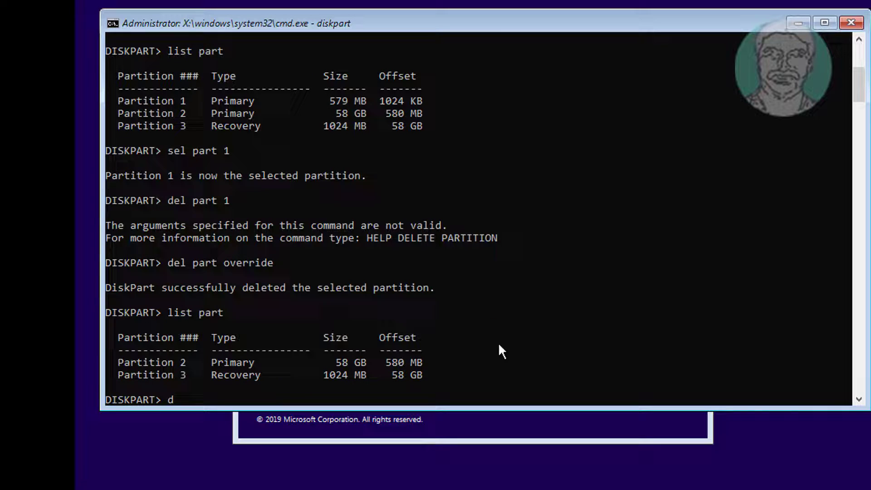
pyautogui.write('sel pa')
pyautogui.write('rt 2')
pyautogui.press('Return')
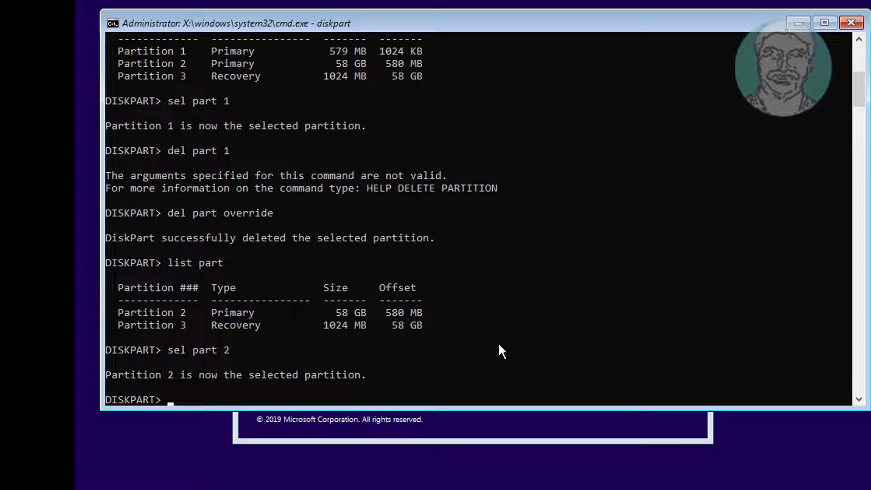
pyautogui.write('det p')
pyautogui.write('art')
pyautogui.press('Return')
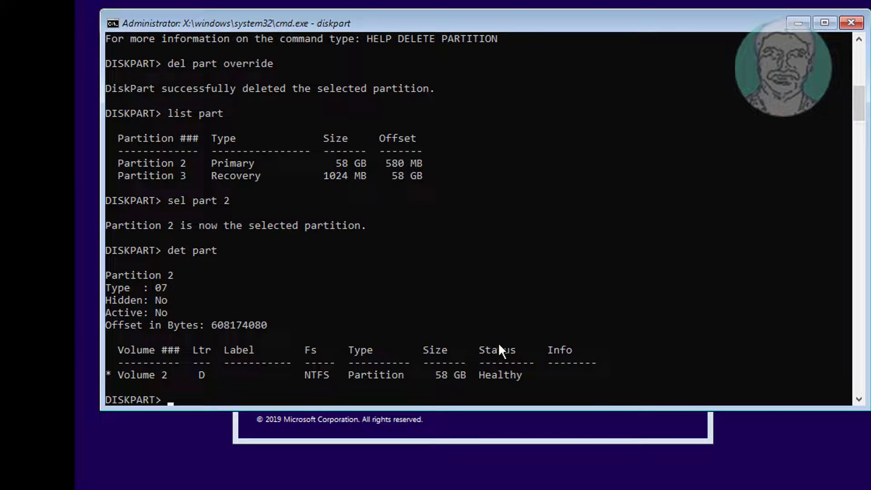
# Step: Mark partition 2 as active and exit DiskPart to the X:\Sources prompt
pyautogui.moveTo(175, 312); pyautogui.dragTo(160, 310)
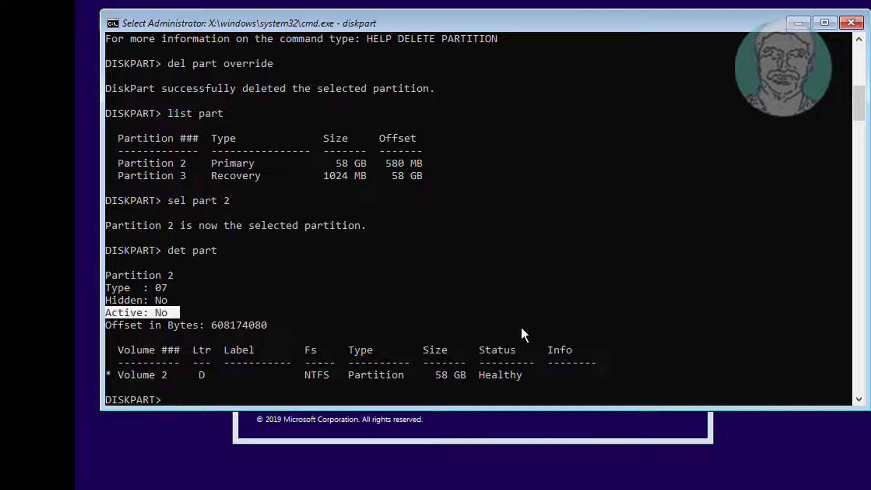
pyautogui.write('act')
pyautogui.press('Return')
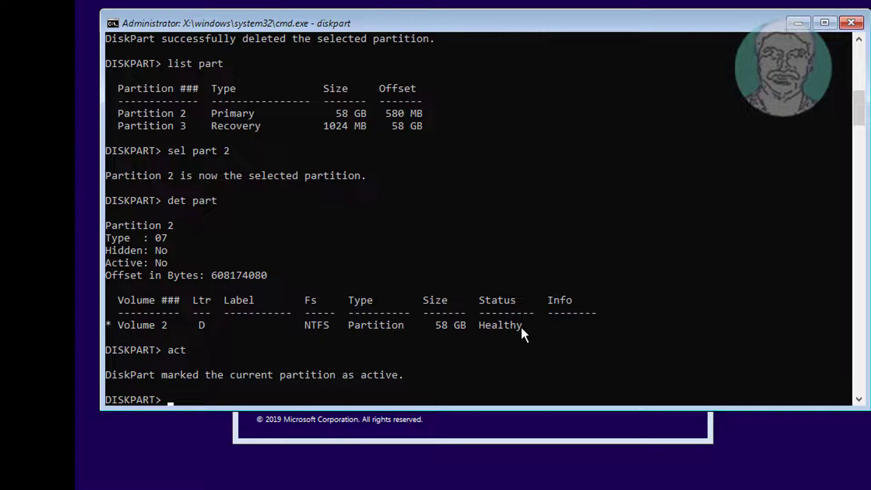
pyautogui.write('exit')
pyautogui.press('Return')
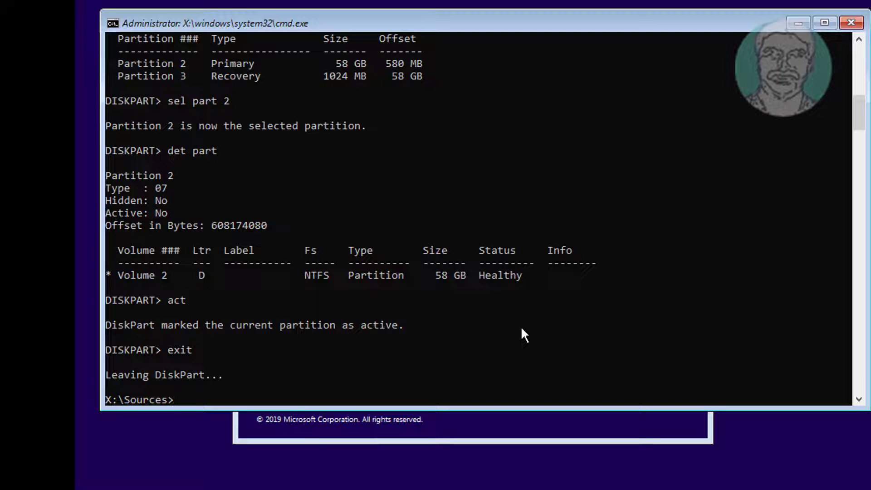
pyautogui.write('d:')
# Step: Run bcdboot d:\windows from X:, then list D: folders and highlight the new Boot folder
pyautogui.press('Return')
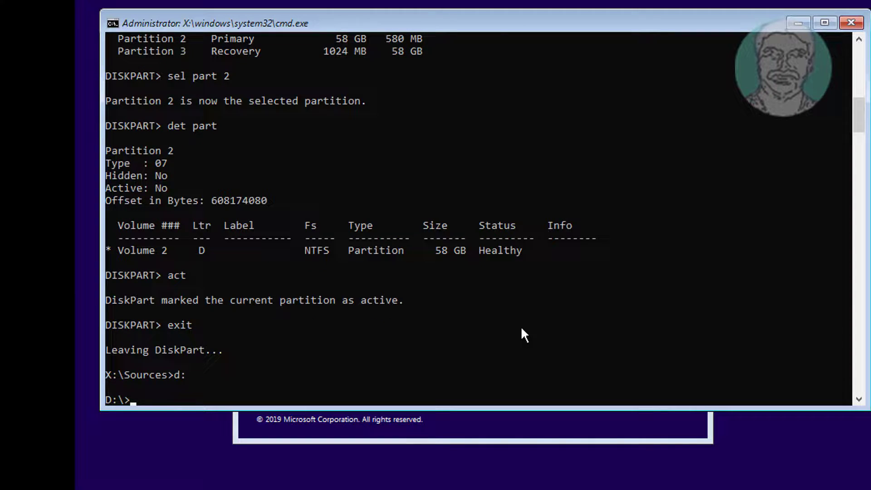
pyautogui.write('dir')
pyautogui.press('Return')
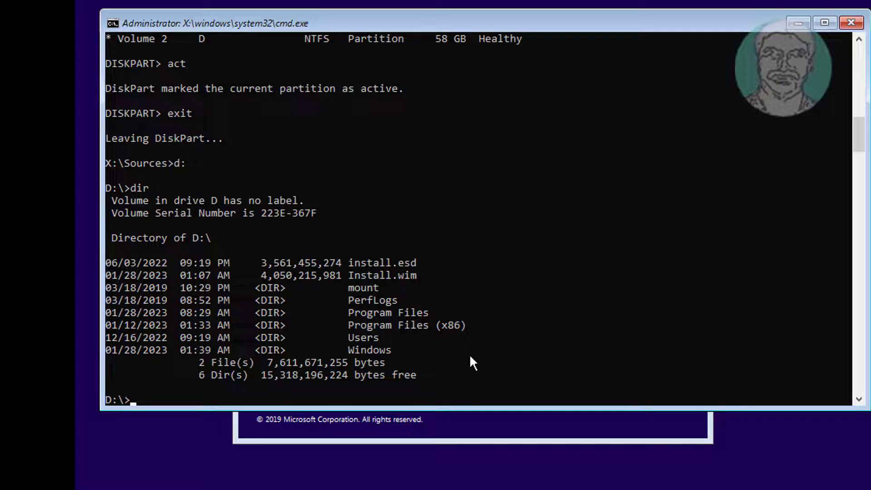
pyautogui.write('x:')
pyautogui.press('Return')
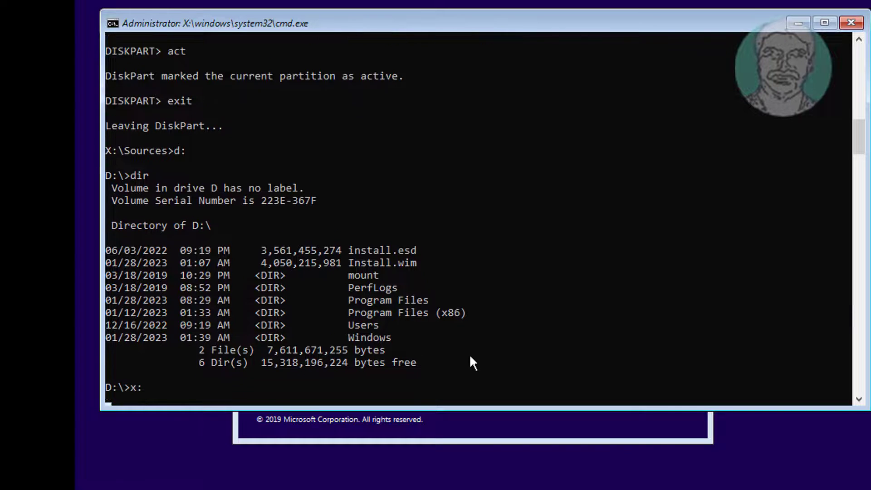
pyautogui.write('bcd')
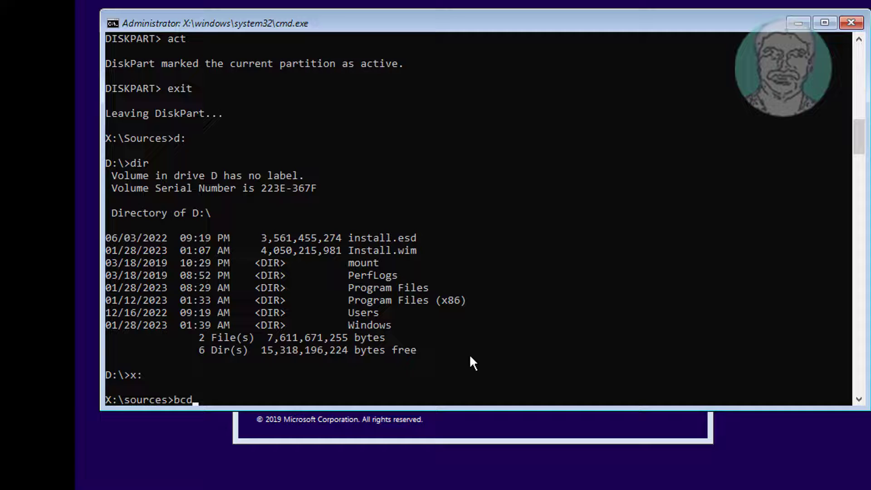
pyautogui.write('boot')
pyautogui.write(' d:\\')
pyautogui.write('windows')
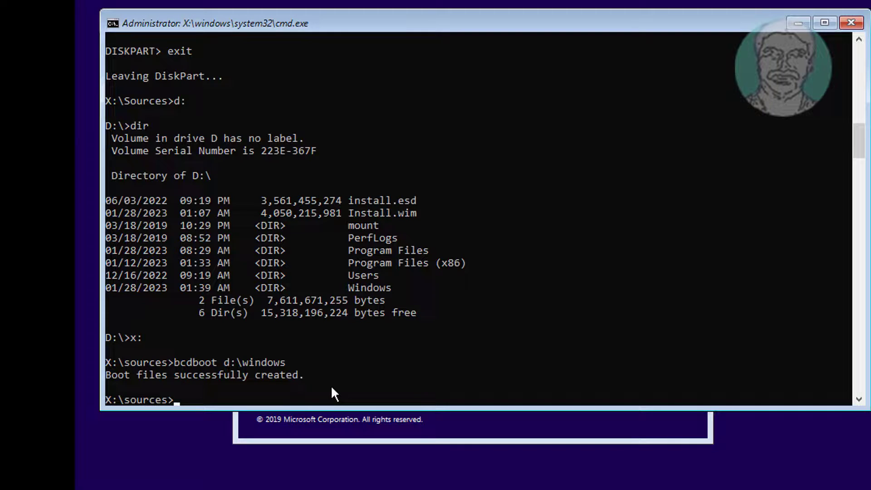
pyautogui.write('d:')
pyautogui.press('Return')
pyautogui.write('dir')
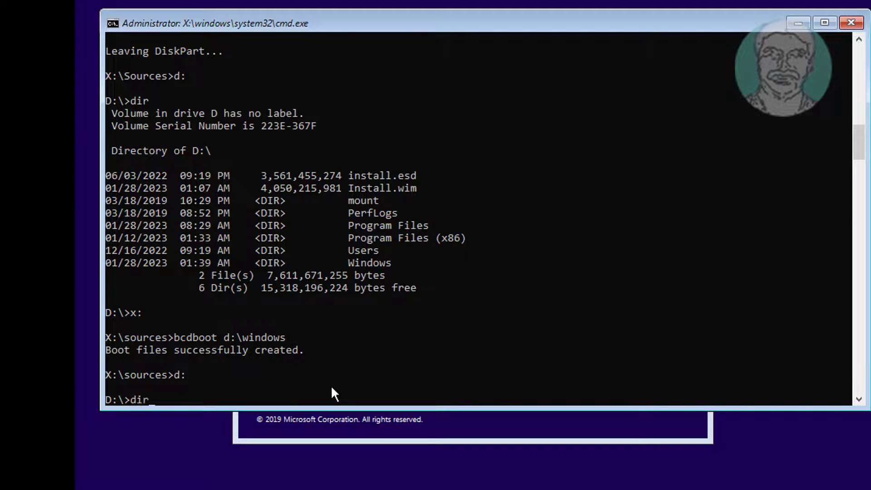
pyautogui.write('/ad/w')
pyautogui.press('Return')
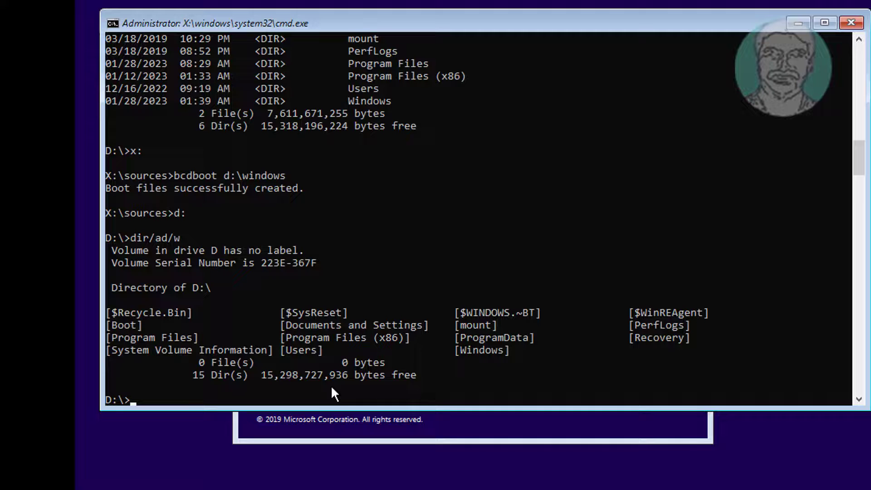
pyautogui.moveTo(143, 327); pyautogui.dragTo(110, 325)
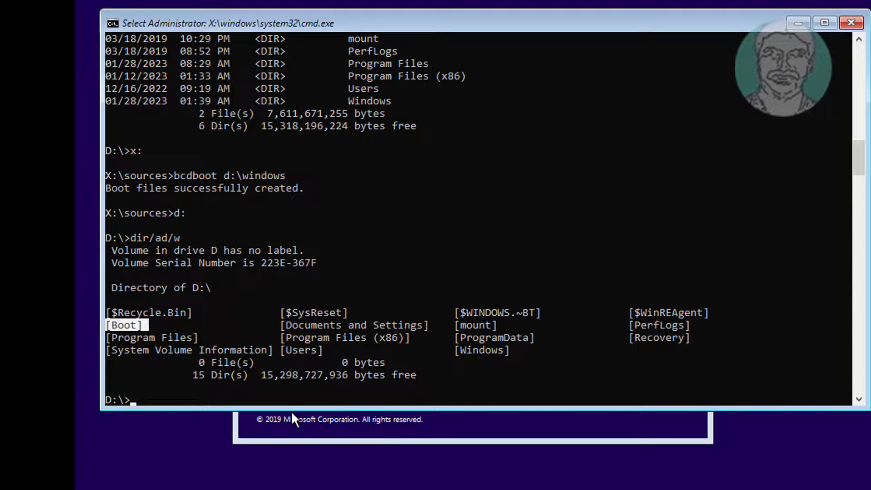
pyautogui.write('ex')
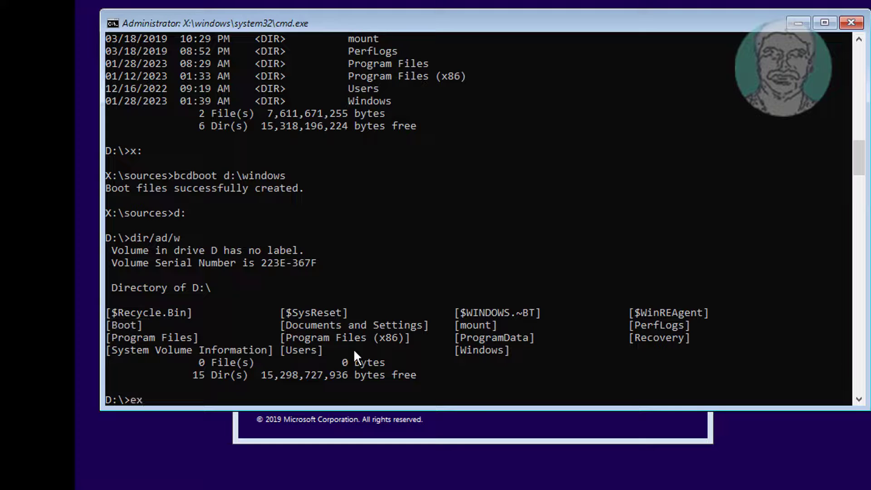
pyautogui.write('it')
# Step: Exit the console and cancel Windows Setup so the PC restarts
pyautogui.press('Return')
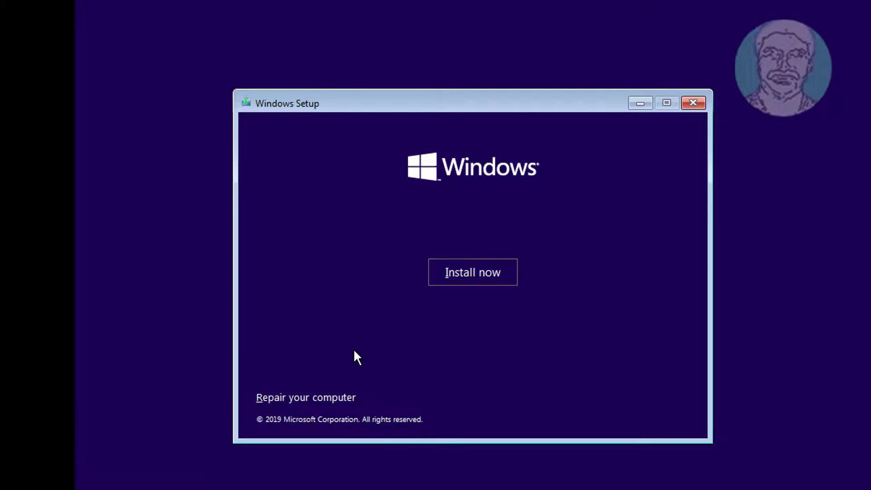
pyautogui.click(693, 102)
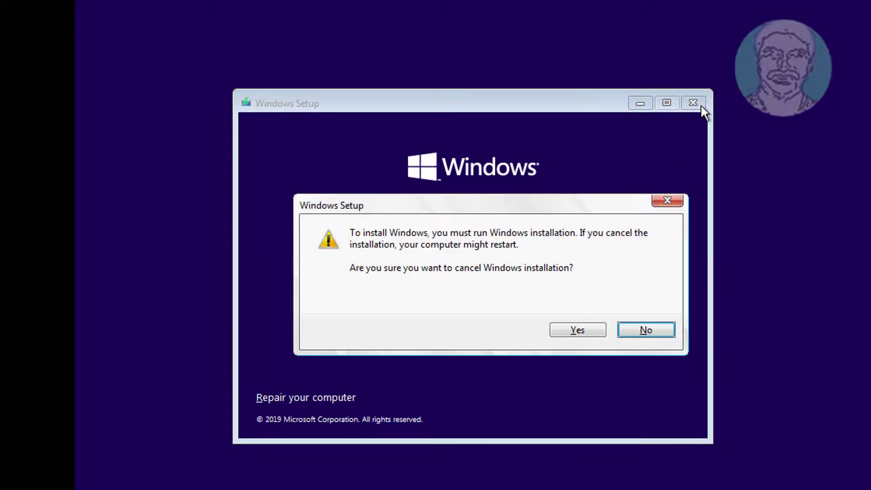
pyautogui.click(581, 333)
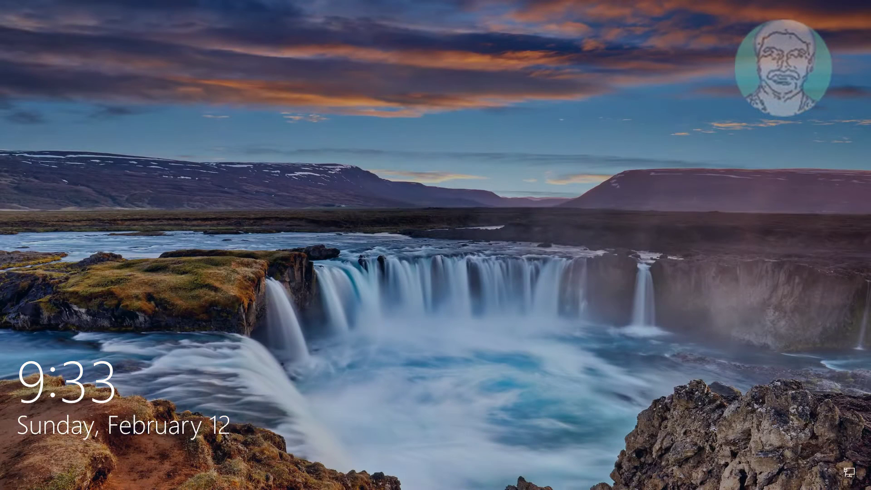
# Step: Dismiss the lock screen and sign in to the Admin account with the password
pyautogui.press('space')
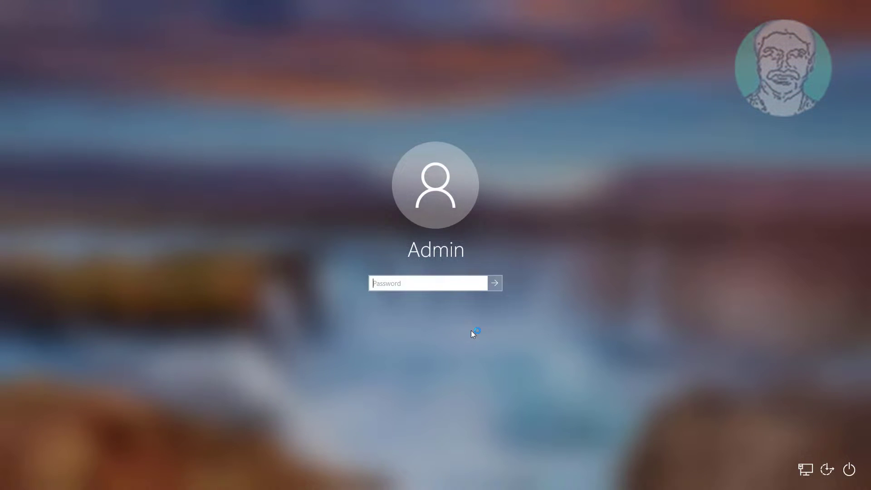
pyautogui.write('*')
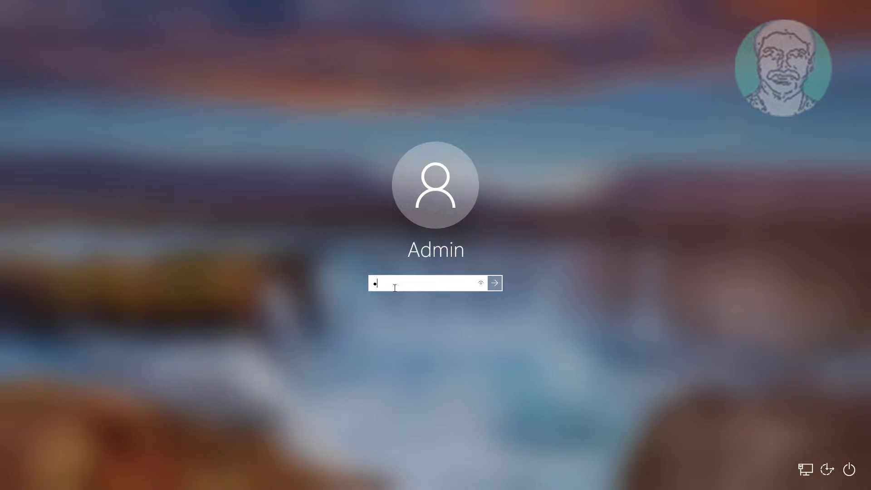
pyautogui.write('*******')
pyautogui.press('Return')
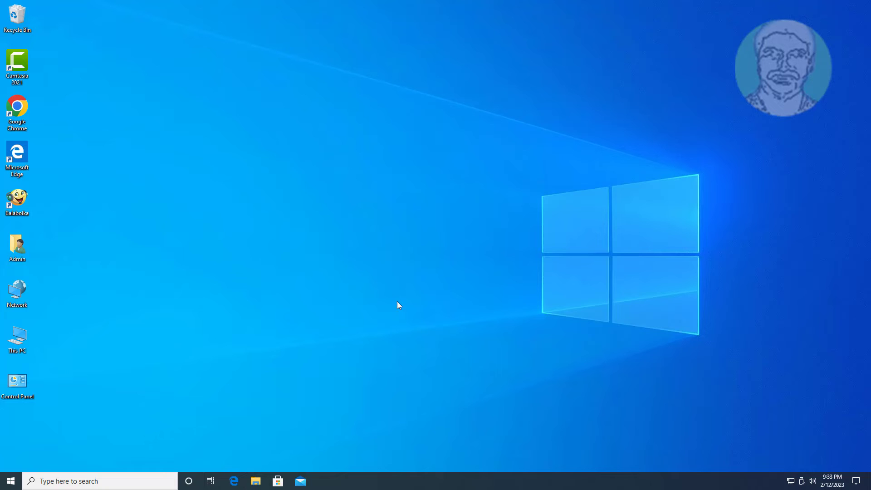
# Step: Open Disk Management from the Start menu and select the 580 MB unallocated space on Disk 0
pyautogui.rightClick(10, 482)
pyautogui.click(47, 316)
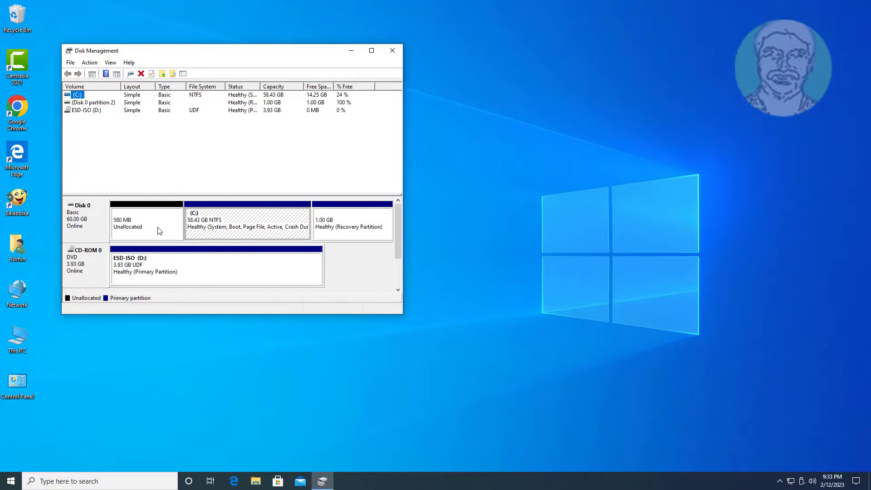
pyautogui.click(158, 230)
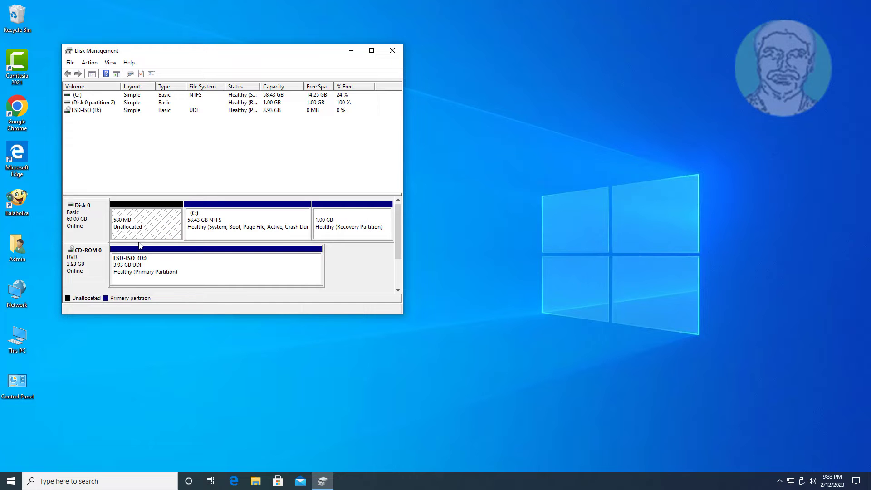